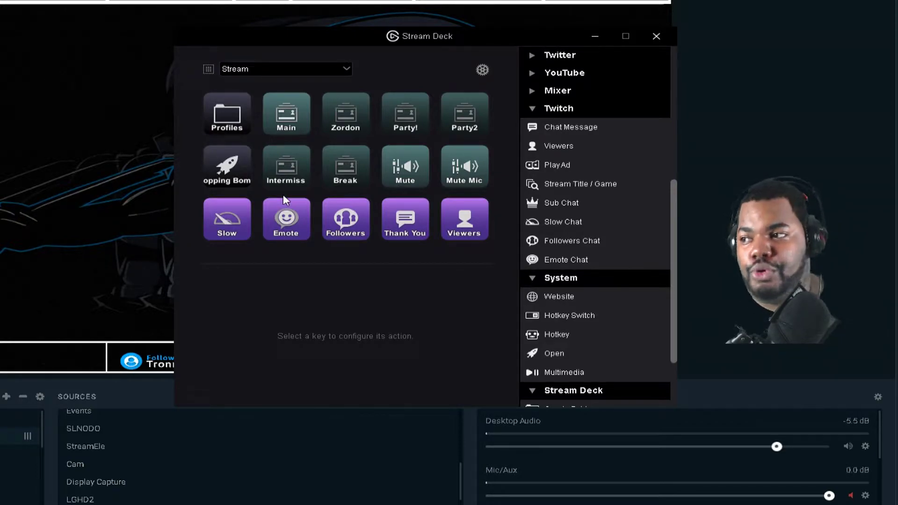
# Step: Collapse the Twitch category in the action list so the System and Stream Deck actions show
pyautogui.scroll(-1, 563, 91)
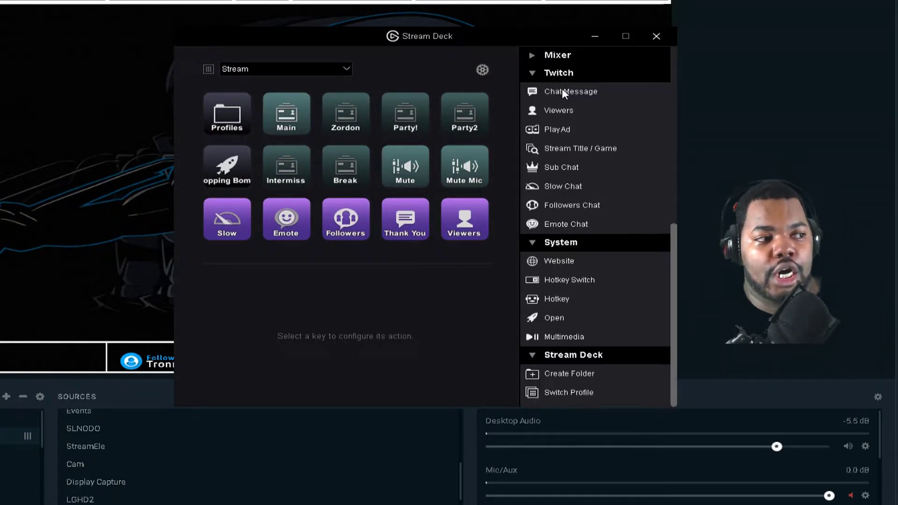
pyautogui.scroll(1, 581, 129)
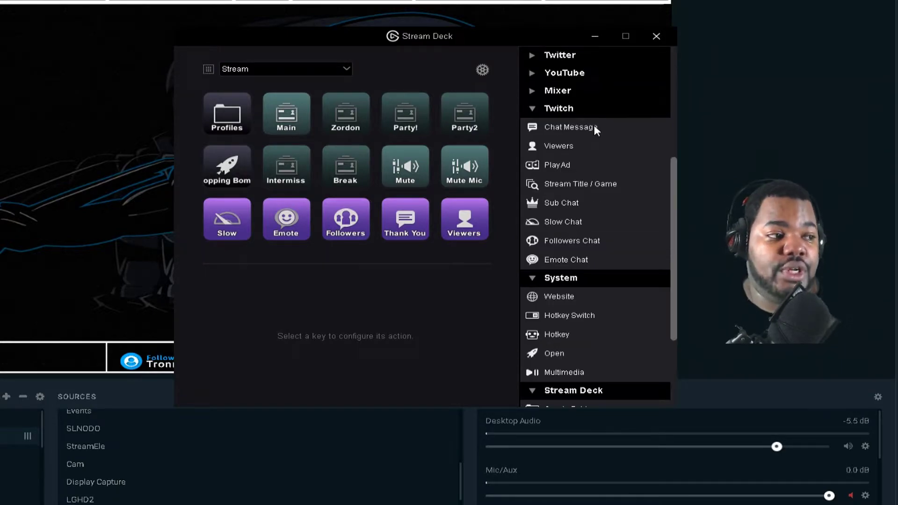
pyautogui.click(535, 109)
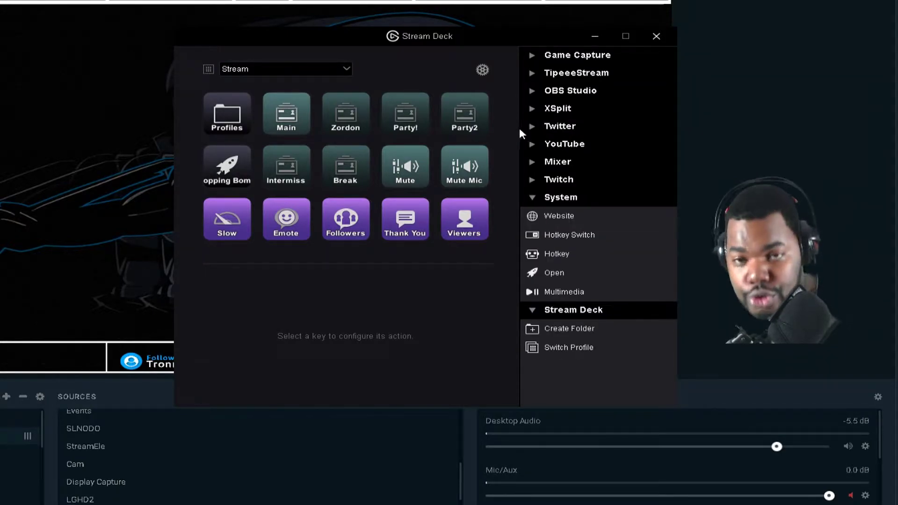
# Step: From Preferences > Profiles, start exporting the Stream profile as Stream.streamDeckProfile
pyautogui.click(482, 70)
pyautogui.moveTo(377, 296); pyautogui.dragTo(438, 290)
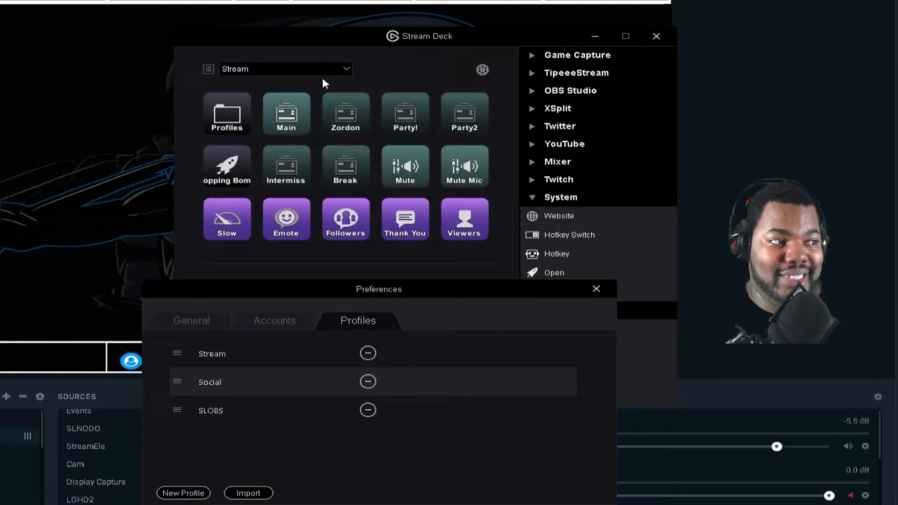
pyautogui.click(367, 354)
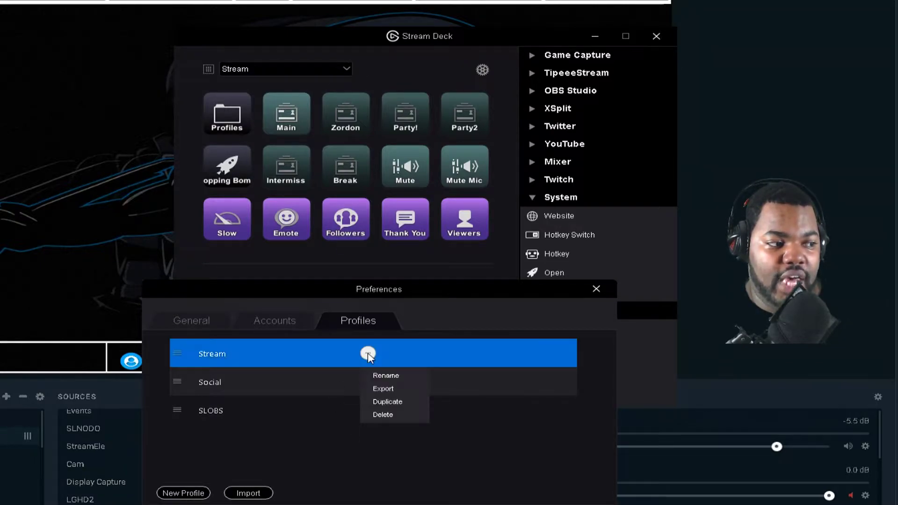
pyautogui.click(289, 355)
pyautogui.click(369, 353)
pyautogui.click(402, 388)
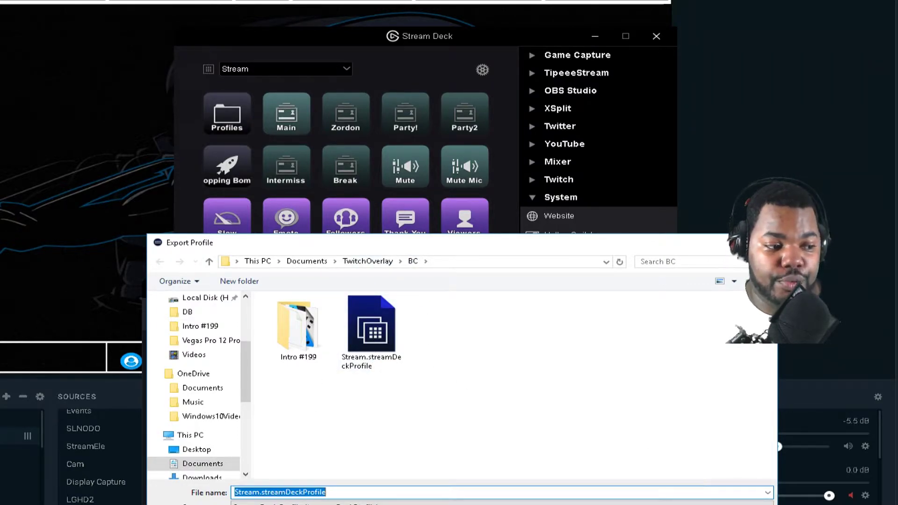
# Step: Dismiss the Export Profile dialog, returning to the Stream, Social and SLOBS profile list
pyautogui.press('Return')
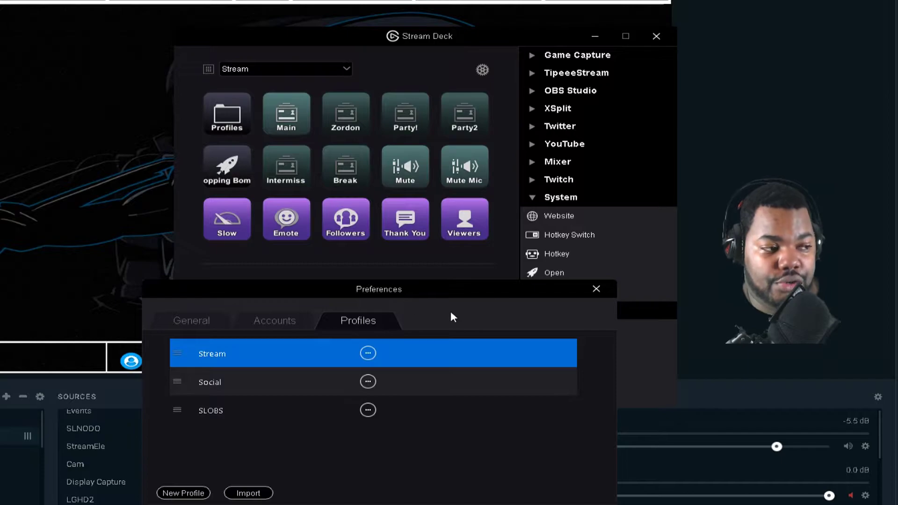
# Step: Close Preferences, switch to the SLOBS profile and select its Cheese2 key
pyautogui.click(599, 293)
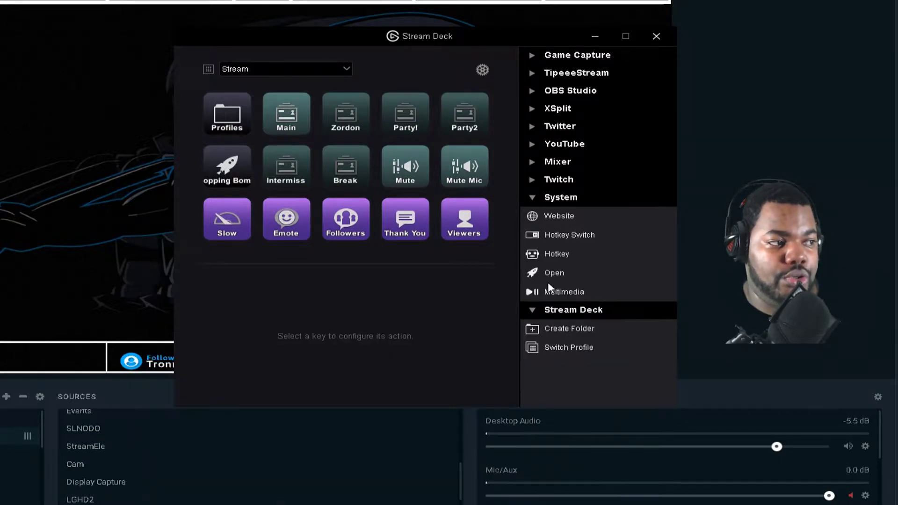
pyautogui.click(347, 68)
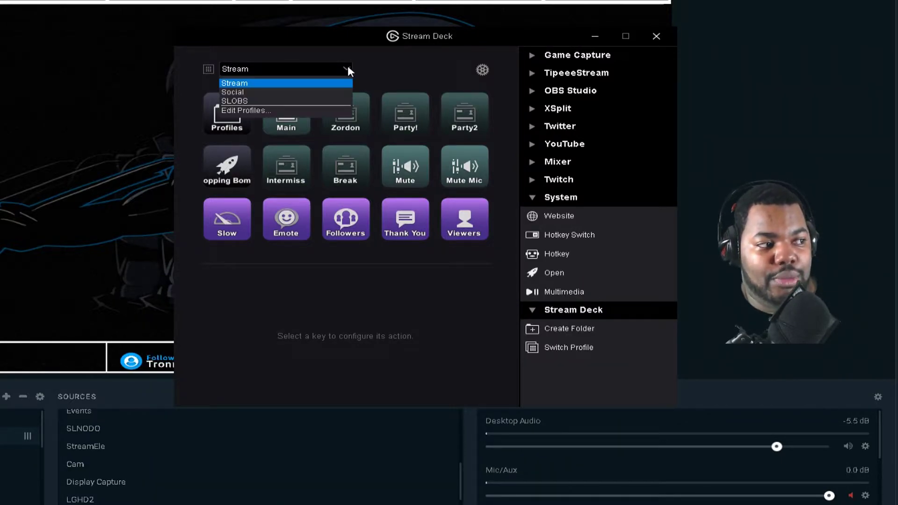
pyautogui.click(281, 100)
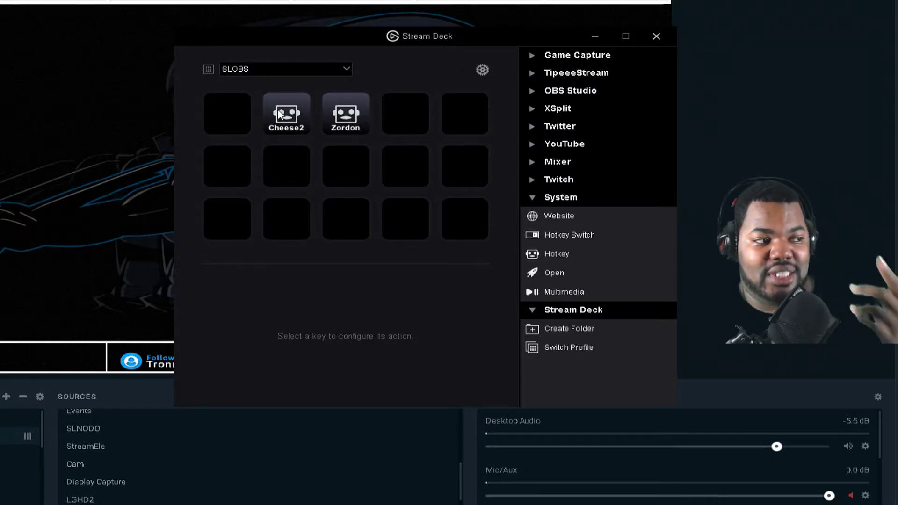
pyautogui.click(281, 119)
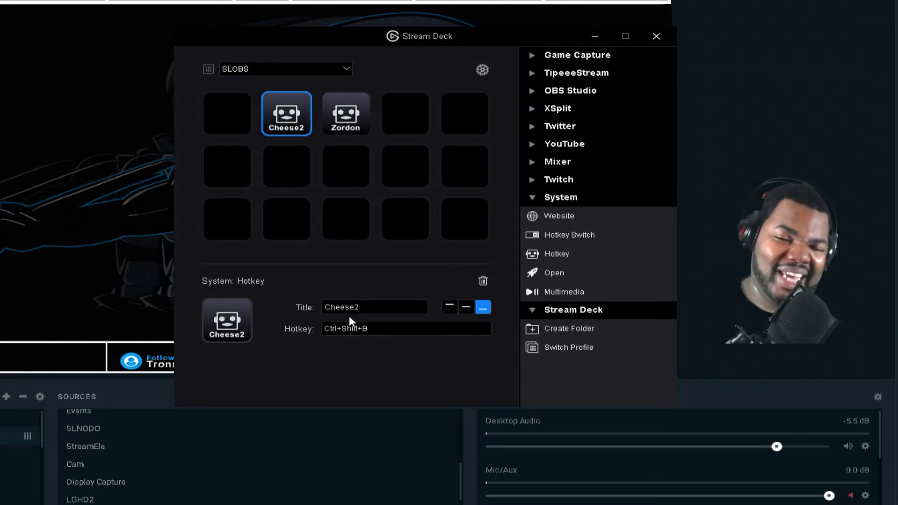
# Step: Check that the Zordon key sends Ctrl+Shift+N, then switch to Streamlabs OBS
pyautogui.click(356, 123)
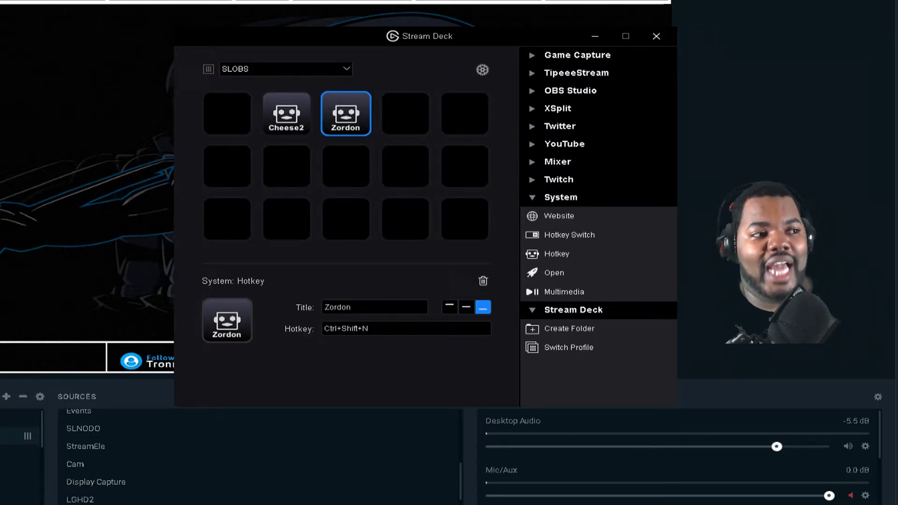
pyautogui.hotkey('alt', 'Tab')
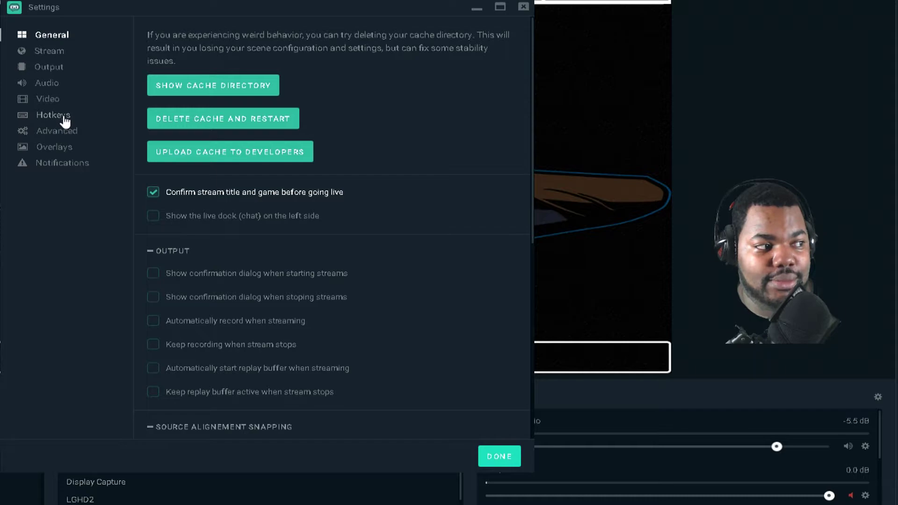
# Step: In Hotkeys settings, collapse INTERMISSION, CREDITS, VIDEO, SCENE 3, ZORDON, STARTING SOON, SCENE 4 and PARTY2
pyautogui.click(64, 117)
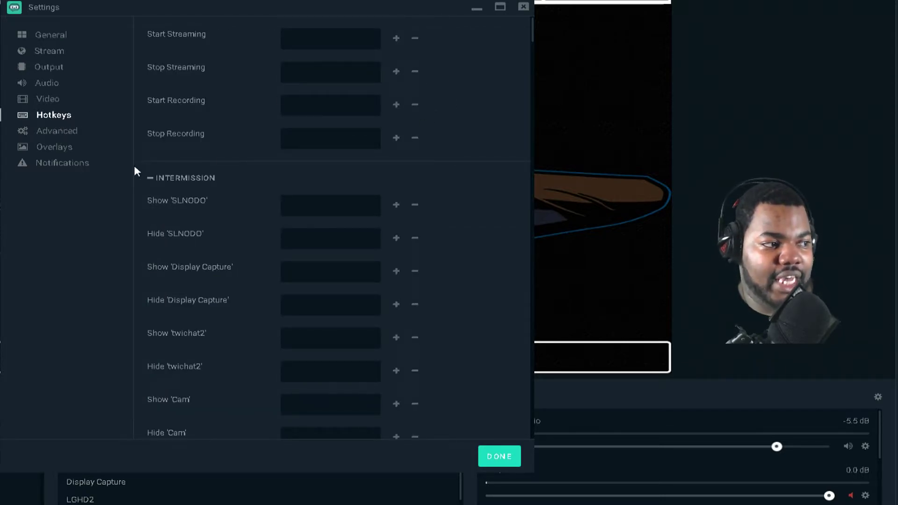
pyautogui.click(151, 178)
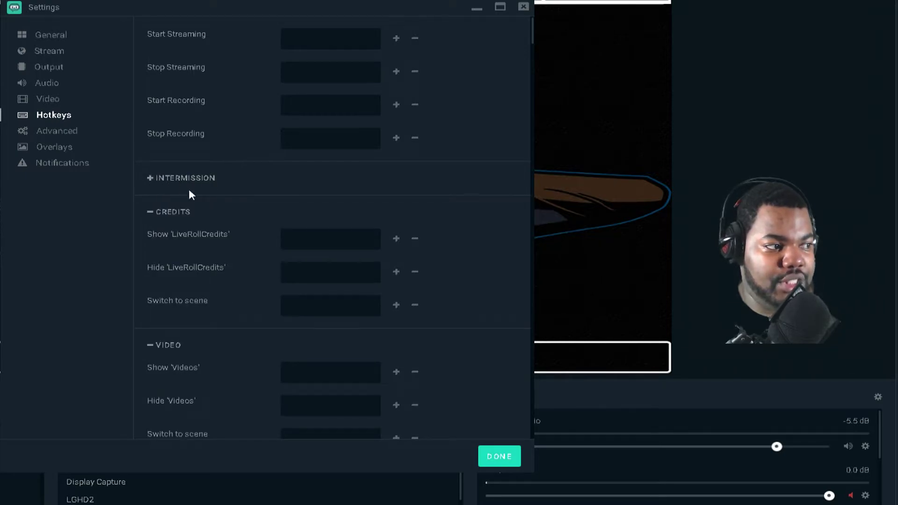
pyautogui.click(167, 213)
pyautogui.click(172, 248)
pyautogui.scroll(-3, 195, 237)
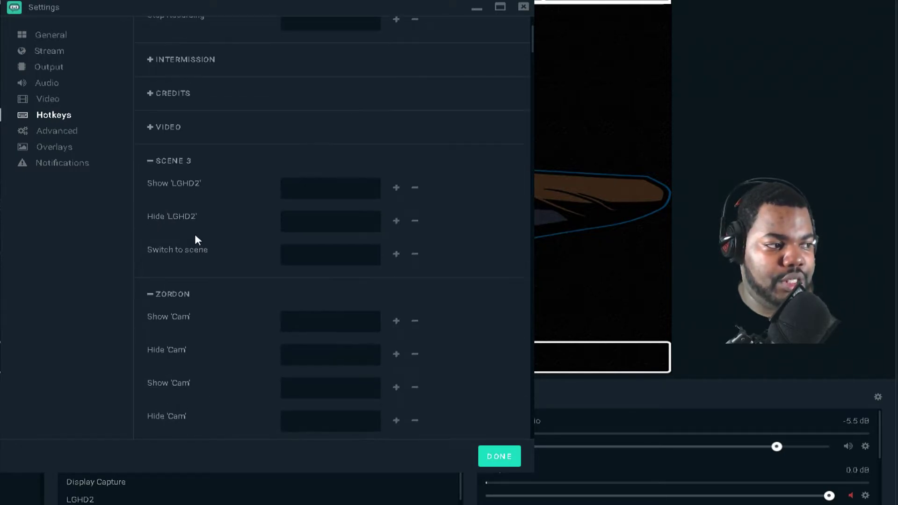
pyautogui.click(179, 161)
pyautogui.click(176, 195)
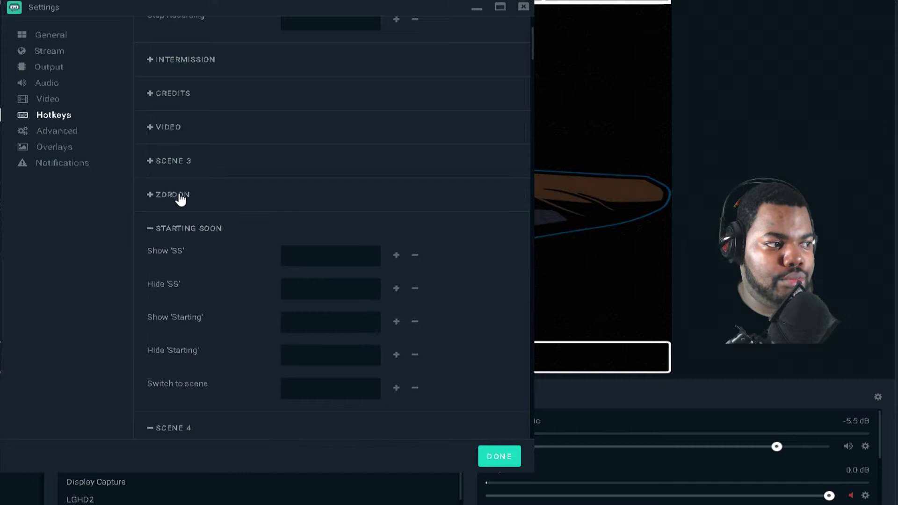
pyautogui.click(183, 228)
pyautogui.click(178, 263)
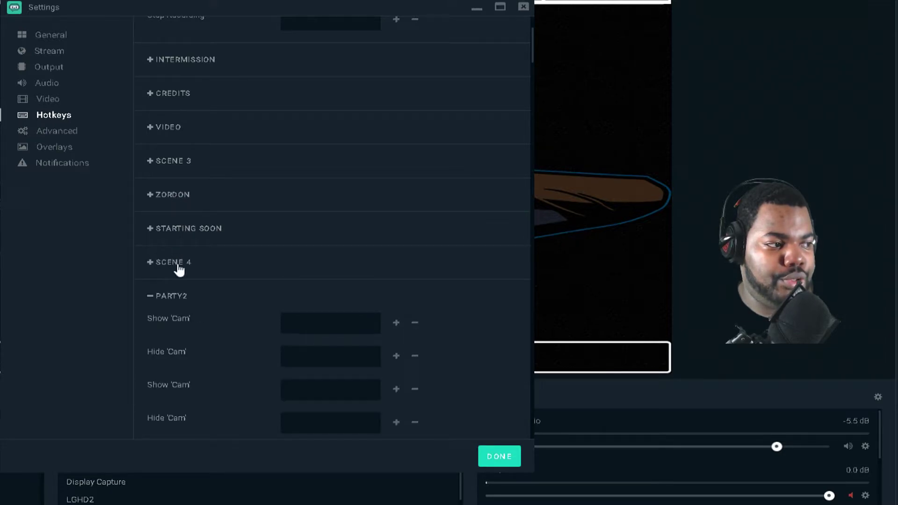
pyautogui.click(186, 295)
# Step: Collapse the remaining PARTY, BREAK and DESKTOP hotkey sections
pyautogui.scroll(-3, 224, 280)
pyautogui.click(174, 211)
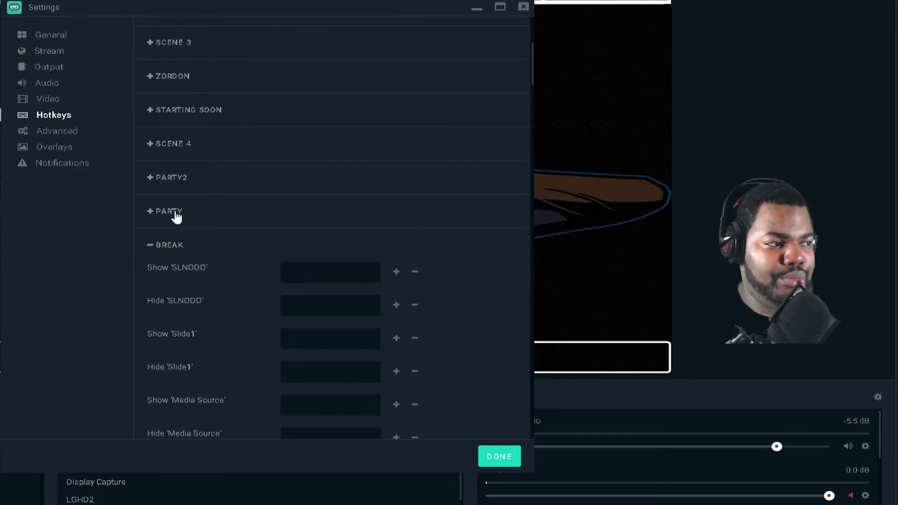
pyautogui.click(195, 250)
pyautogui.scroll(-1, 195, 255)
pyautogui.click(186, 223)
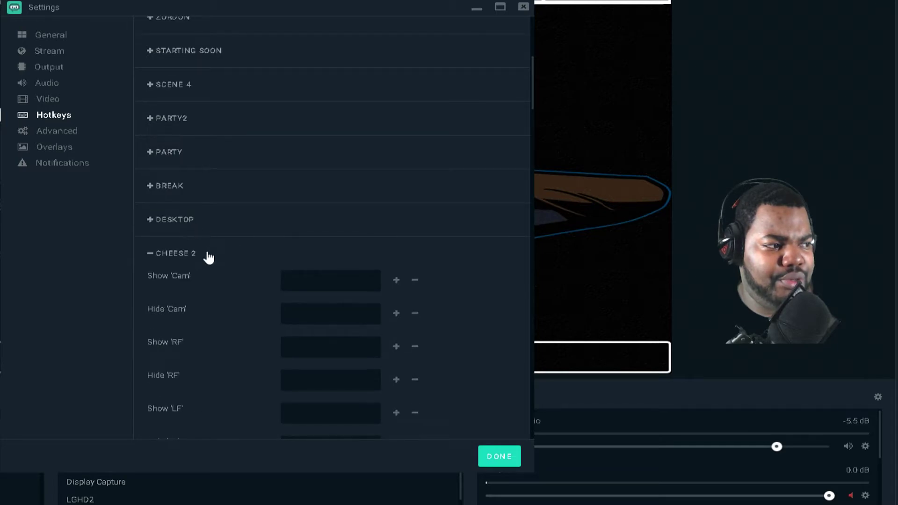
# Step: Expand ZORDON to reveal its Switch to scene hotkey Ctrl+Shift+N, then return to Stream Deck
pyautogui.scroll(5, 220, 246)
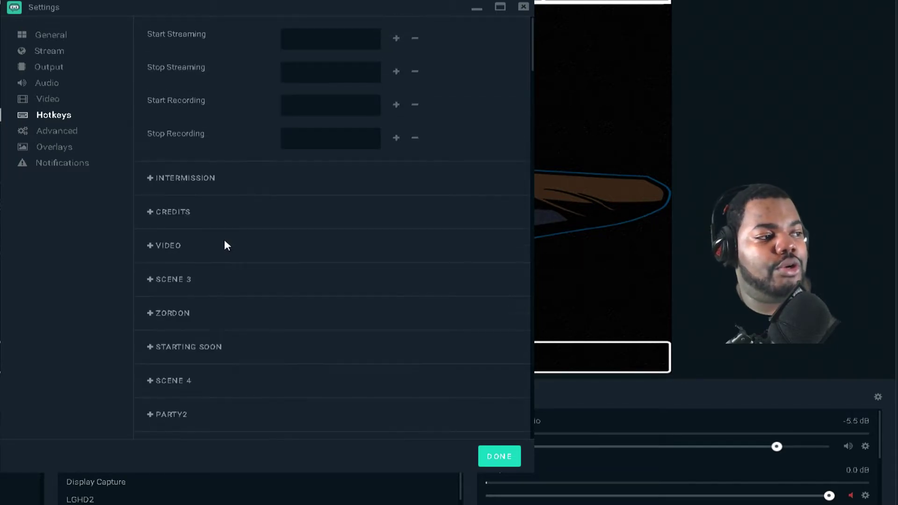
pyautogui.click(155, 317)
pyautogui.scroll(-7, 296, 257)
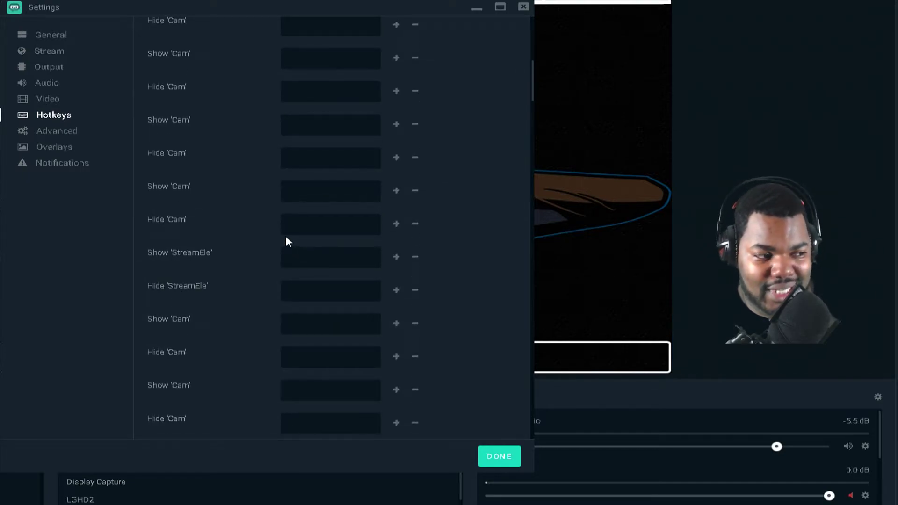
pyautogui.scroll(-6, 286, 241)
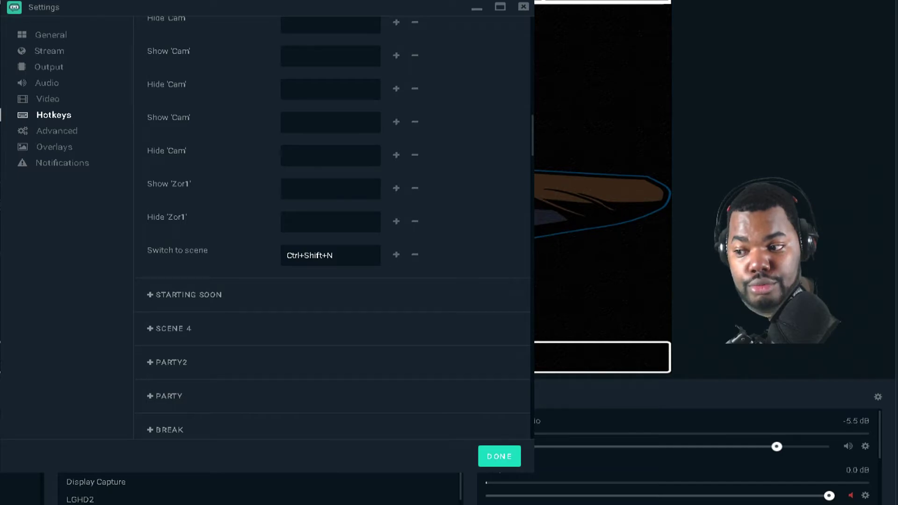
pyautogui.hotkey('alt', 'Tab')
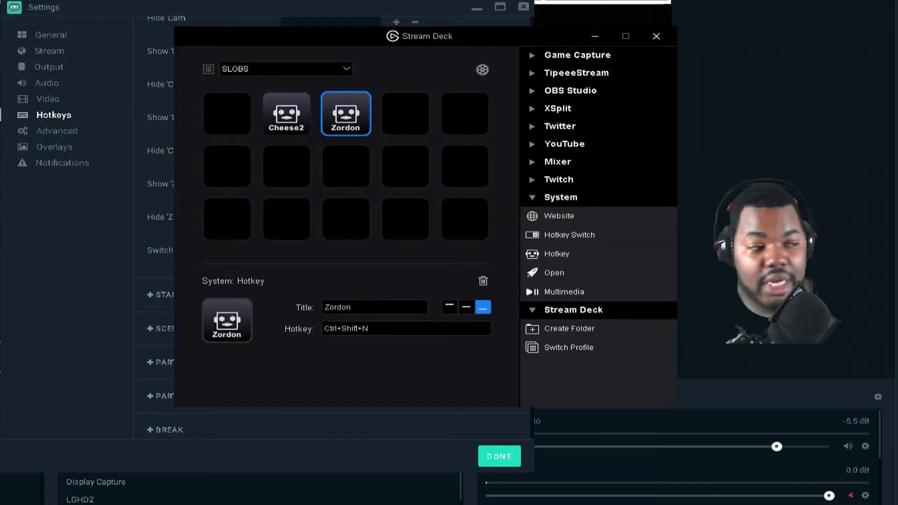
# Step: Verify Cheese 2 uses Ctrl+Shift+B and Zordon Ctrl+Shift+N, then close Settings with Done
pyautogui.click(785, 25)
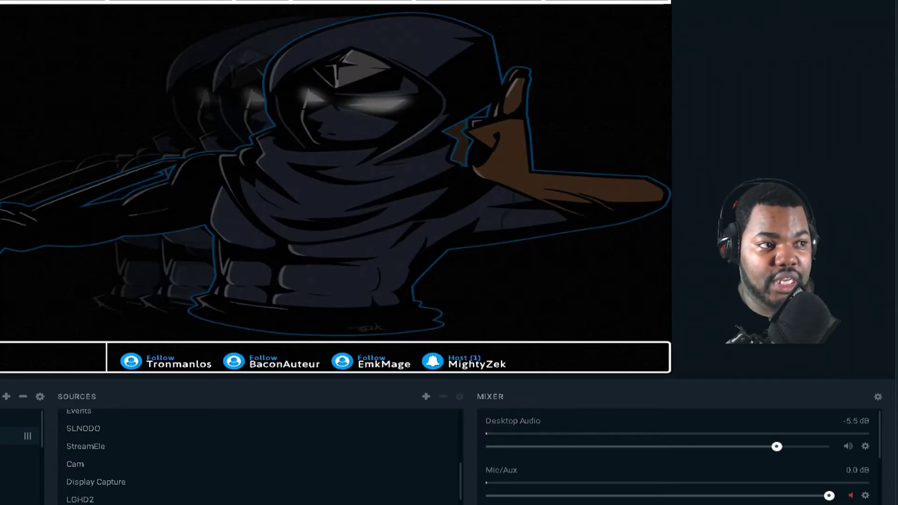
pyautogui.hotkey('alt', 'Tab')
pyautogui.scroll(-6, 220, 323)
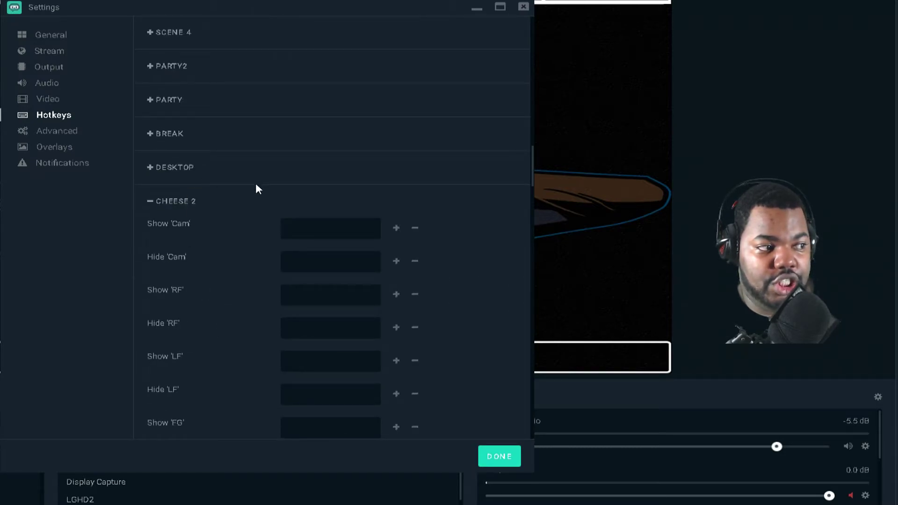
pyautogui.scroll(-15, 240, 207)
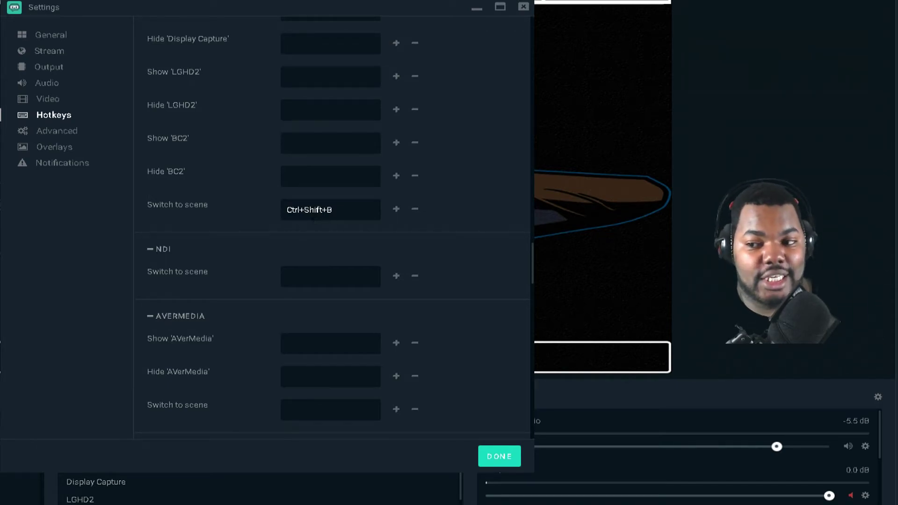
pyautogui.scroll(15, 367, 231)
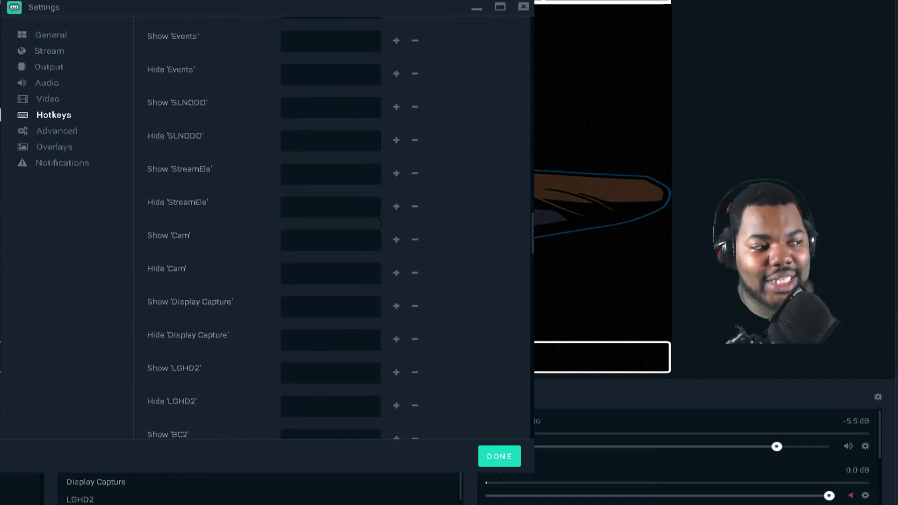
pyautogui.scroll(10, 381, 239)
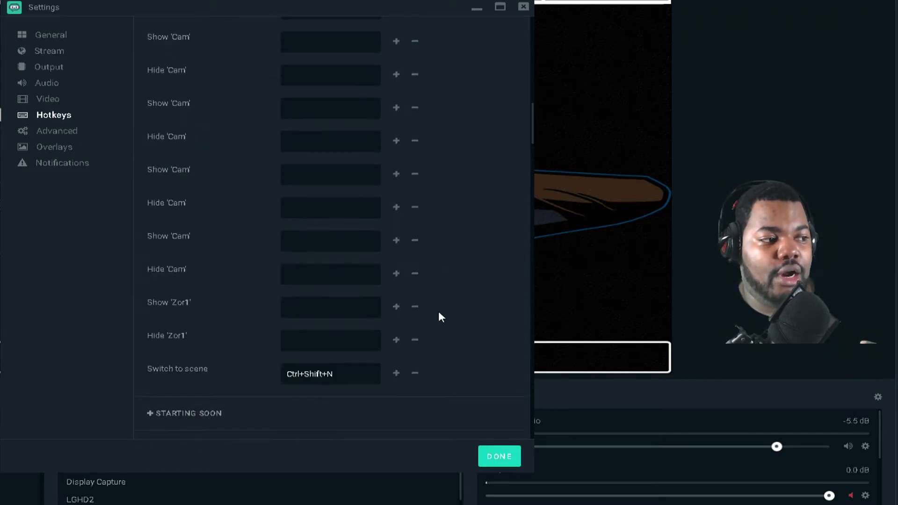
pyautogui.scroll(-3, 438, 318)
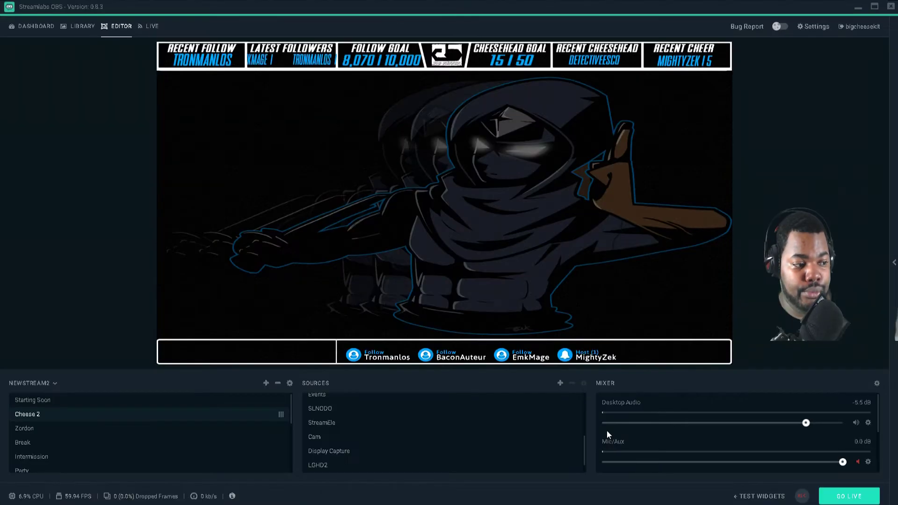
pyautogui.click(496, 456)
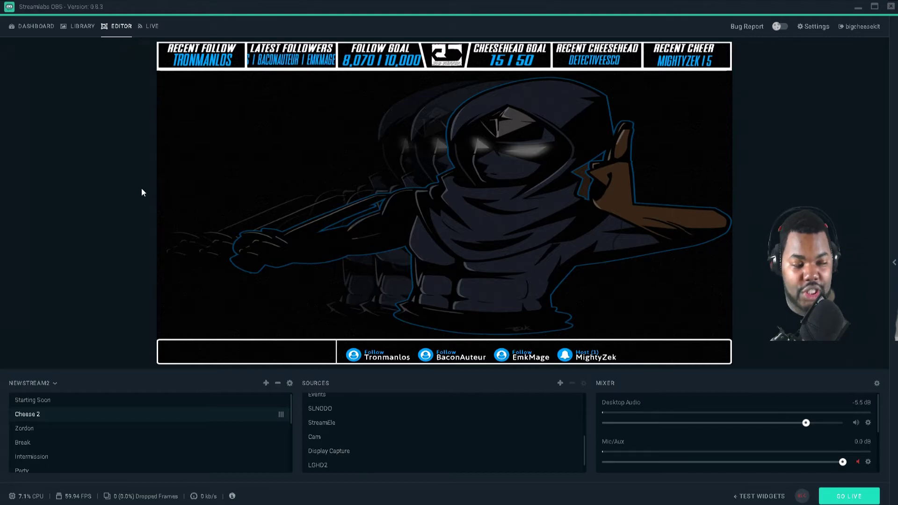
pyautogui.press('Down')
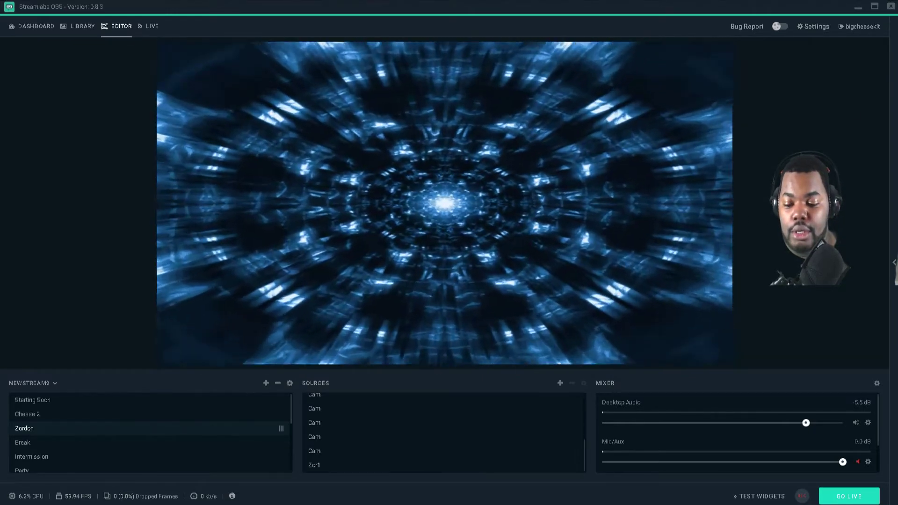
pyautogui.click(27, 414)
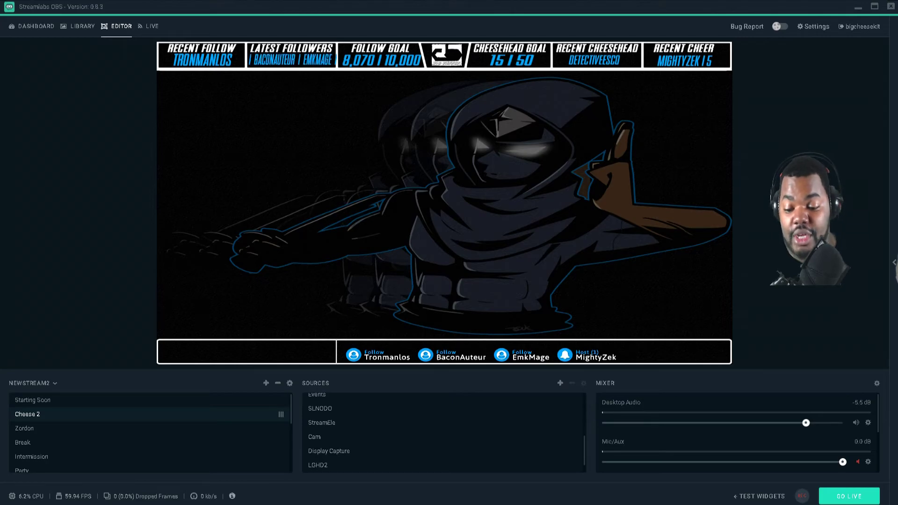
pyautogui.click(24, 428)
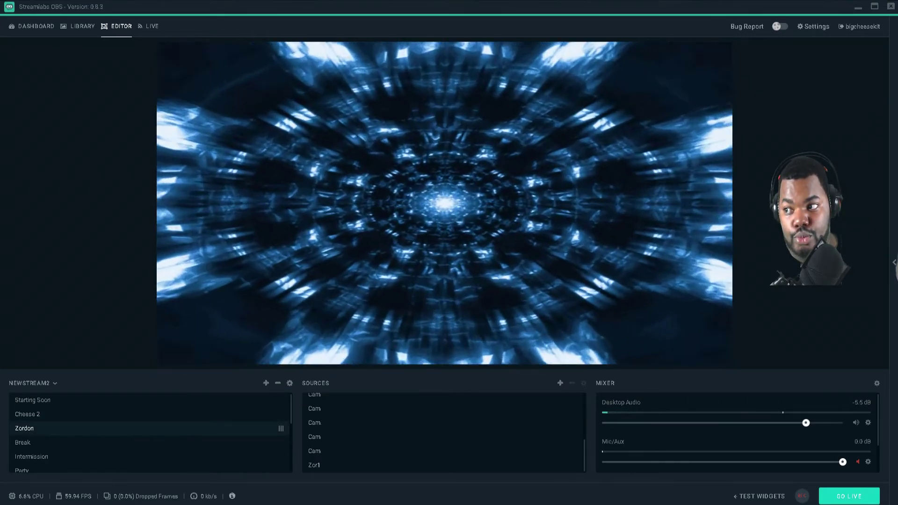
pyautogui.click(27, 414)
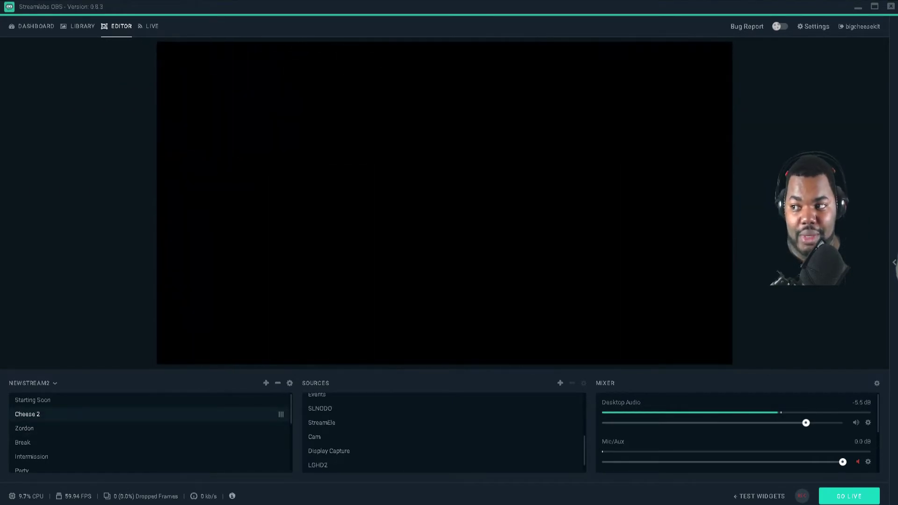